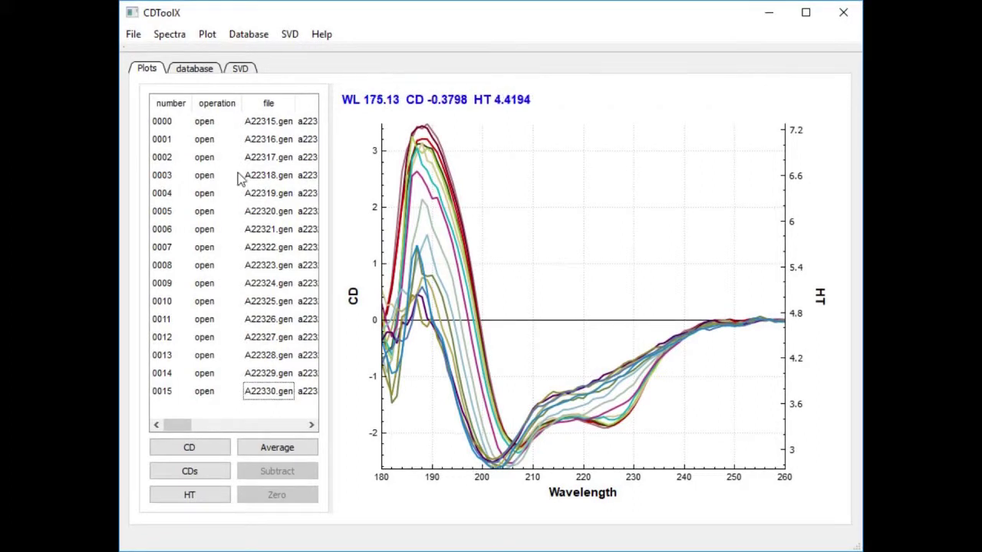
Step: Select all sixteen spectra and create an SVD dataset from them
left_click_drag(228, 125, 228, 415)
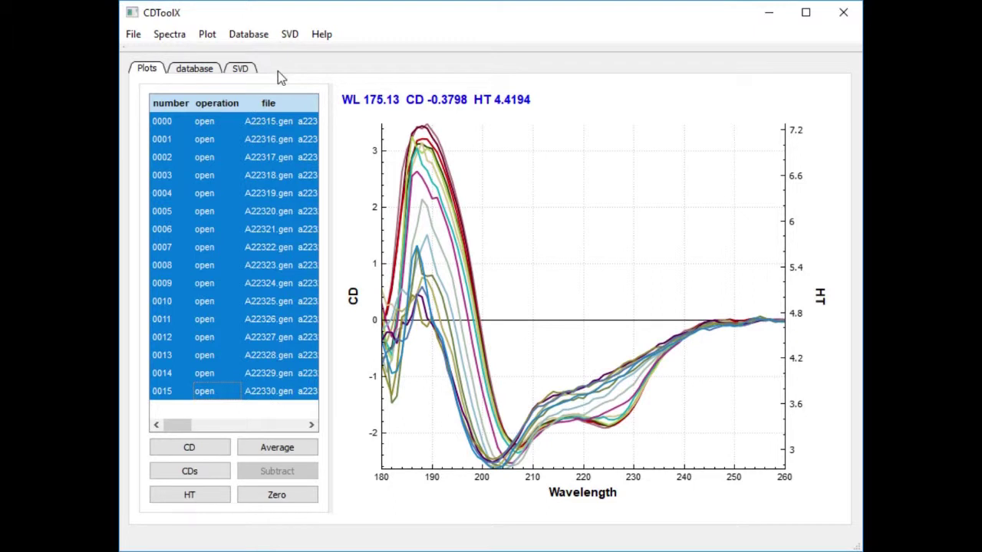
left_click(287, 34)
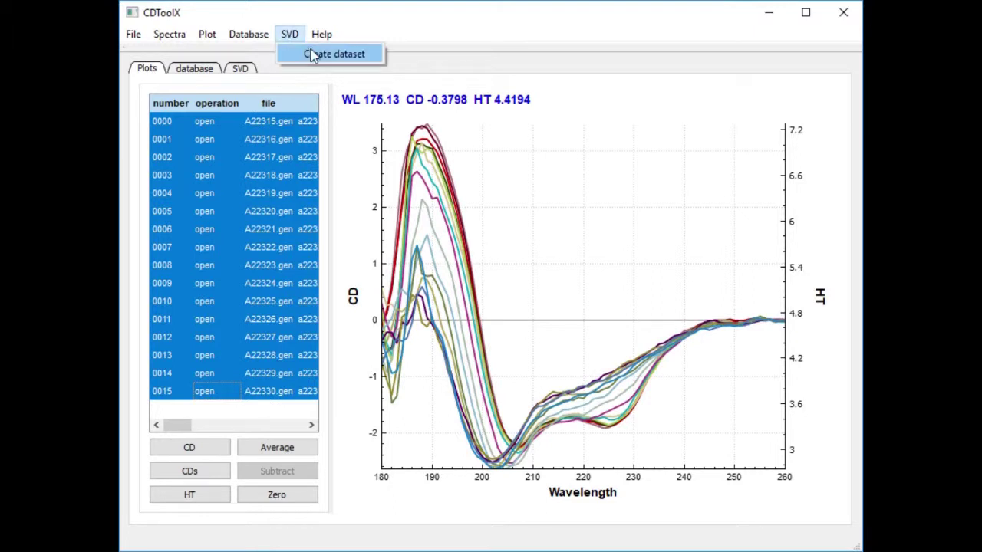
left_click(313, 56)
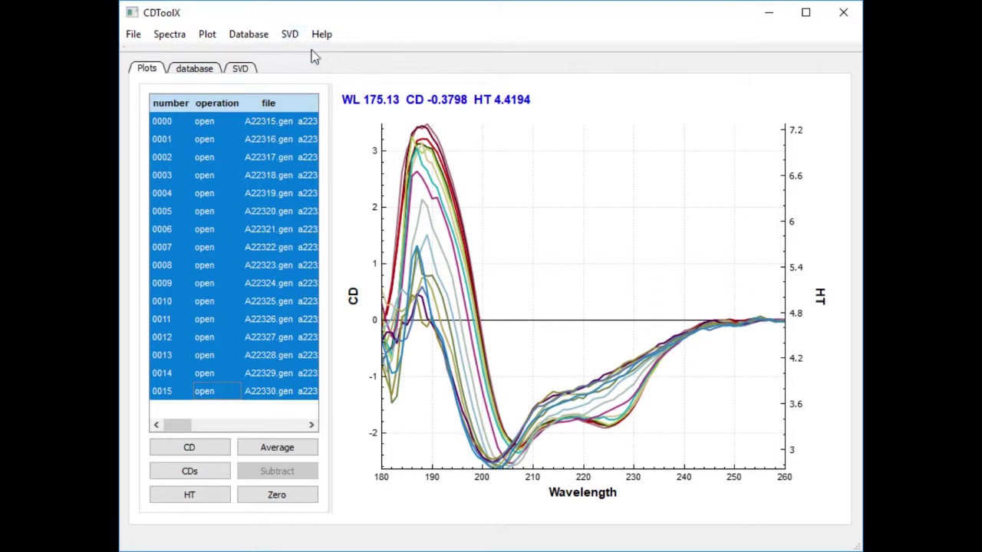
Step: On the SVD page, expand the A22315.gen dataset and select it
left_click(238, 71)
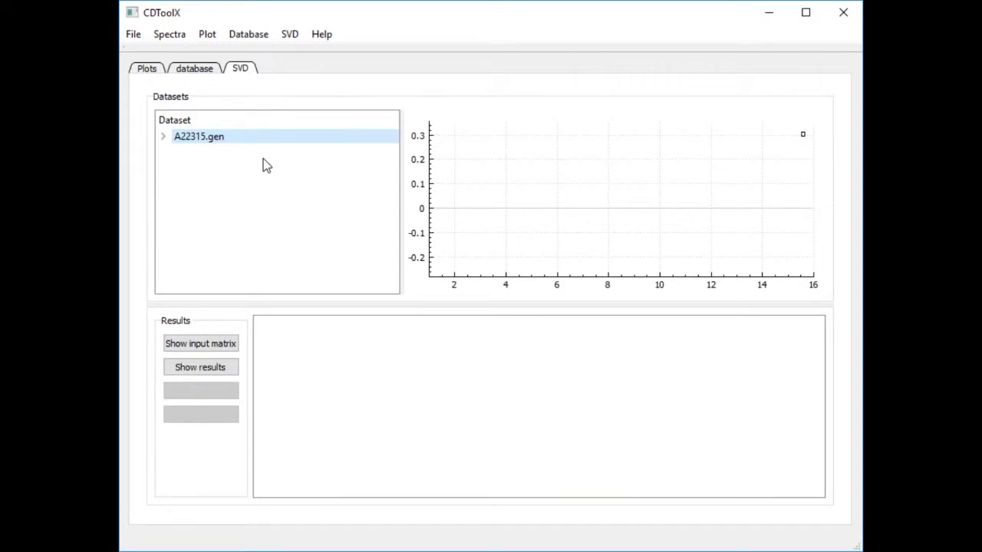
left_click(166, 136)
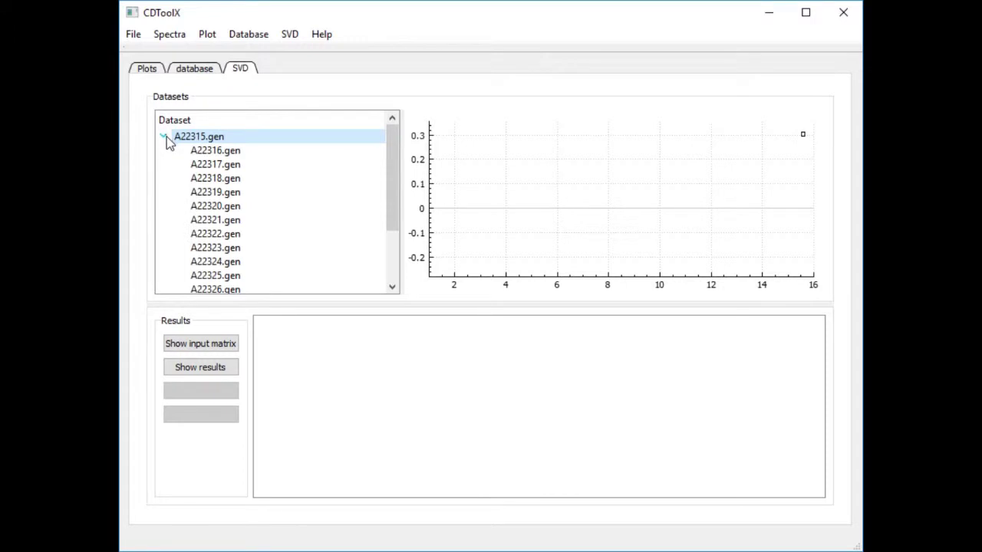
left_click(203, 137)
scroll(282, 193, "down", 2)
scroll(282, 194, "up", 2)
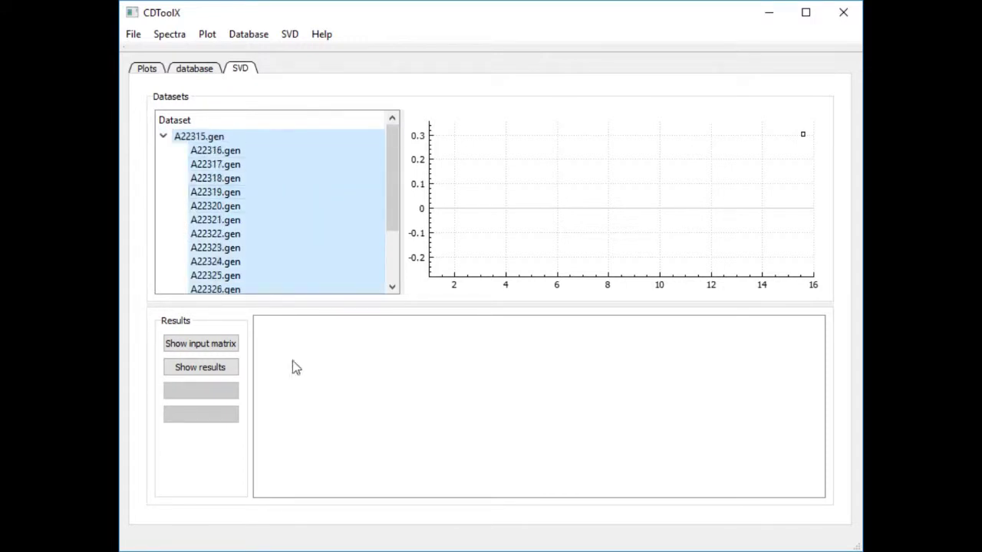
Step: Show the input matrix and select its A22315.gen, A22316.gen and A22317.gen columns
left_click(200, 347)
left_click(374, 328)
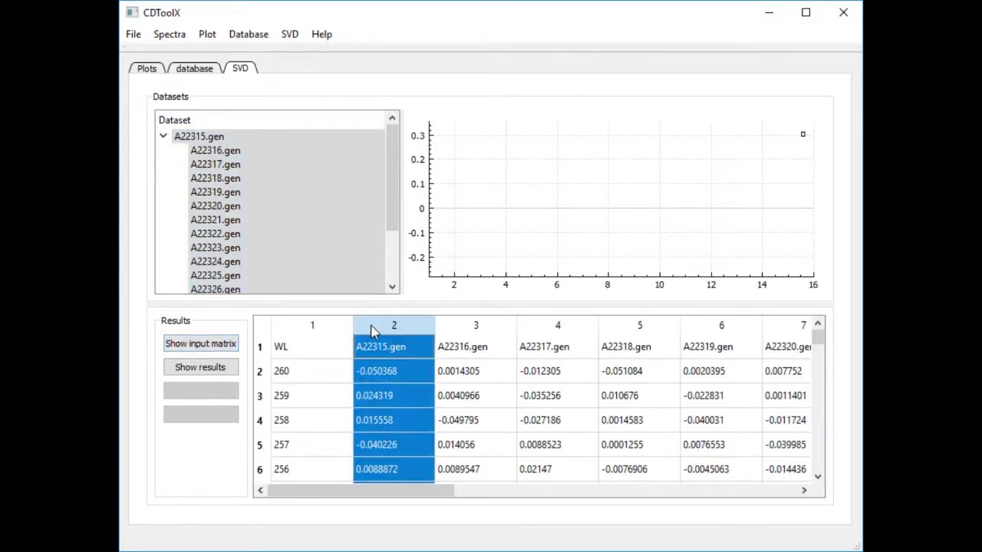
left_click(493, 331)
left_click(541, 330)
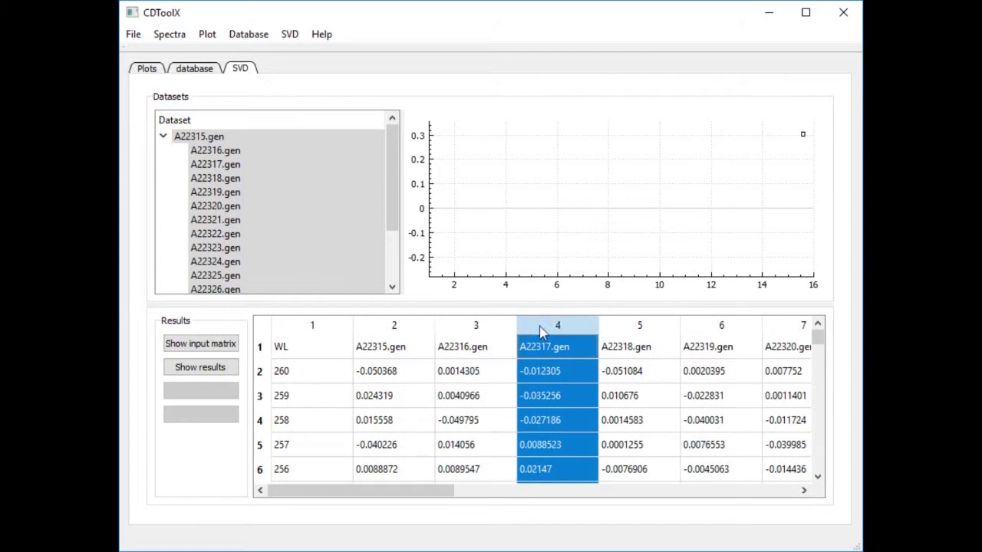
mouse_move(818, 338)
left_mouse_down()
mouse_move(821, 387)
mouse_move(819, 334)
left_mouse_up()
Step: Check the 225 nm point on the plotted spectra, then select matrix row 37 (225 nm)
left_click(148, 70)
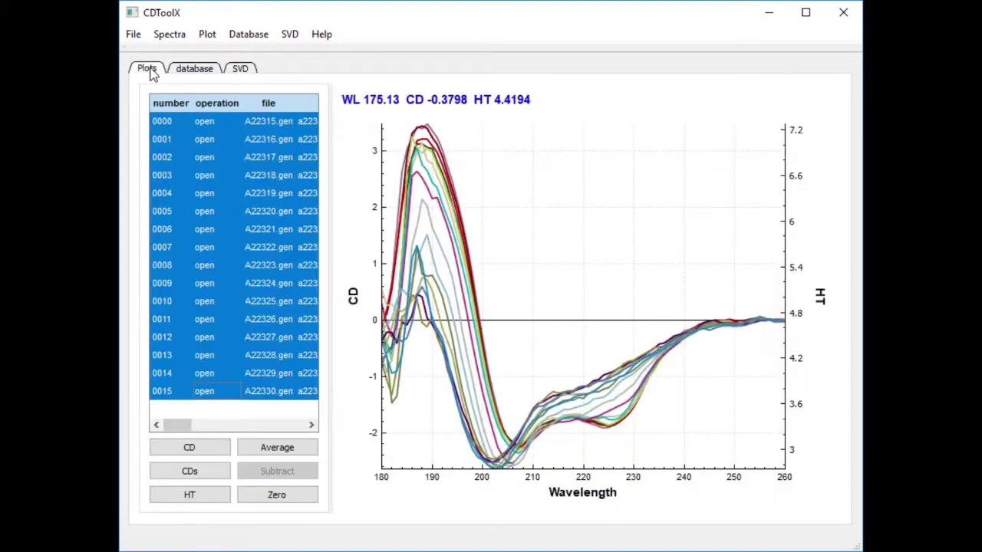
left_click(612, 431)
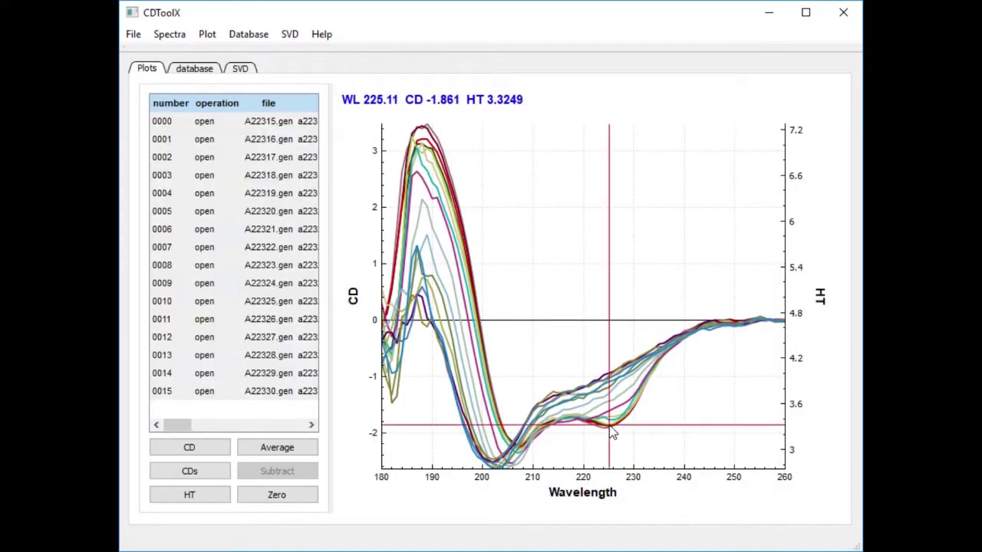
left_click(611, 431)
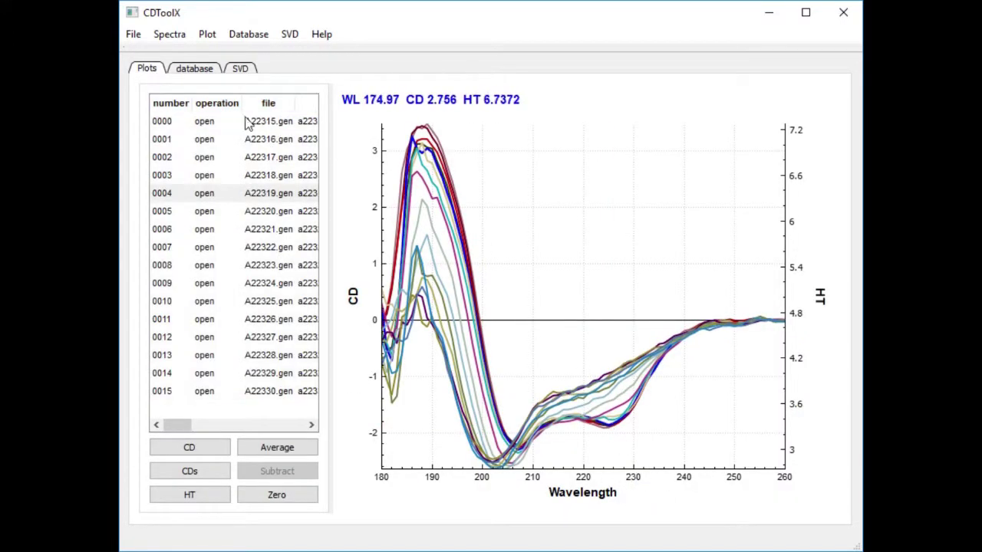
left_click(239, 71)
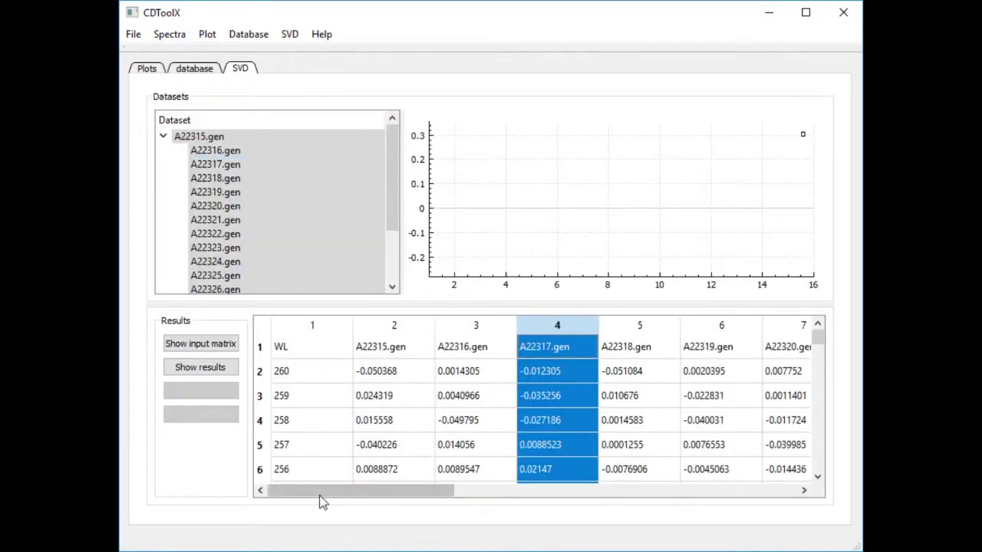
scroll(301, 405, "down", 7)
scroll(302, 407, "down", 5)
left_click(264, 347)
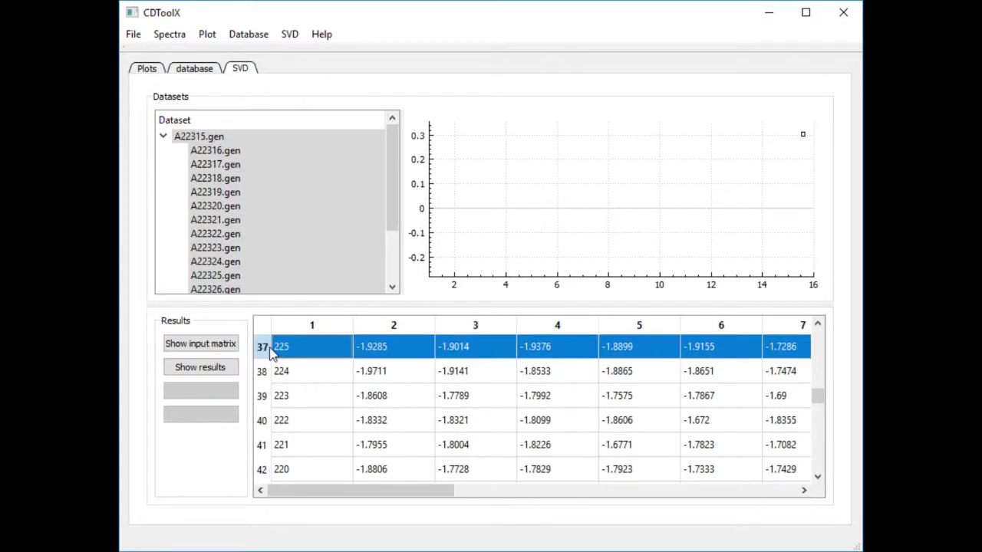
Step: Plot the 225 nm row as a melt curve and normalise it
right_click(342, 346)
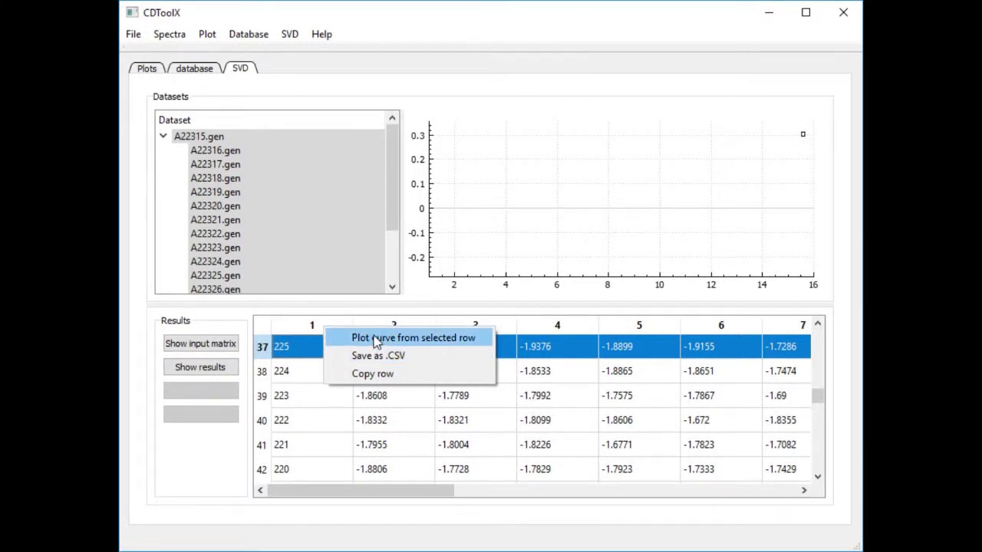
left_click(376, 342)
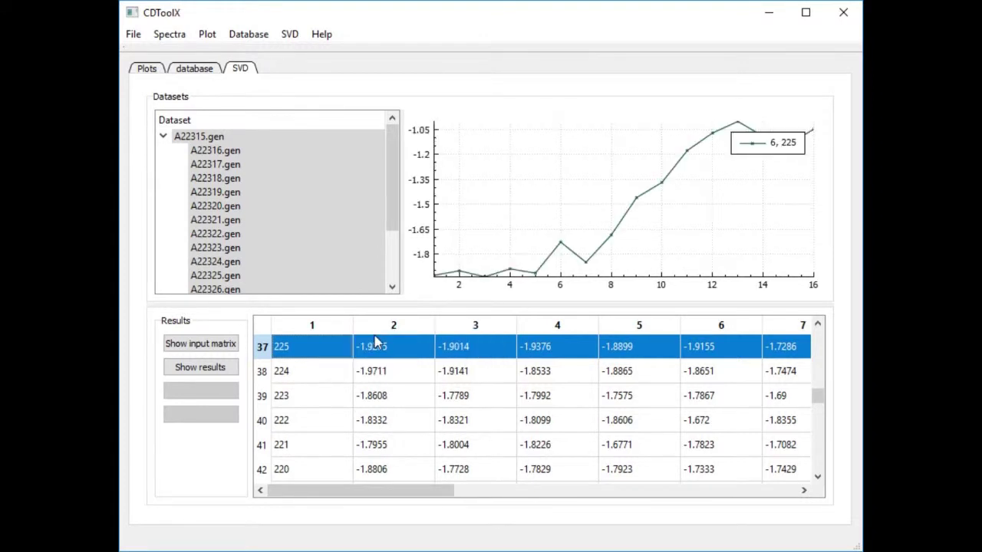
right_click(618, 232)
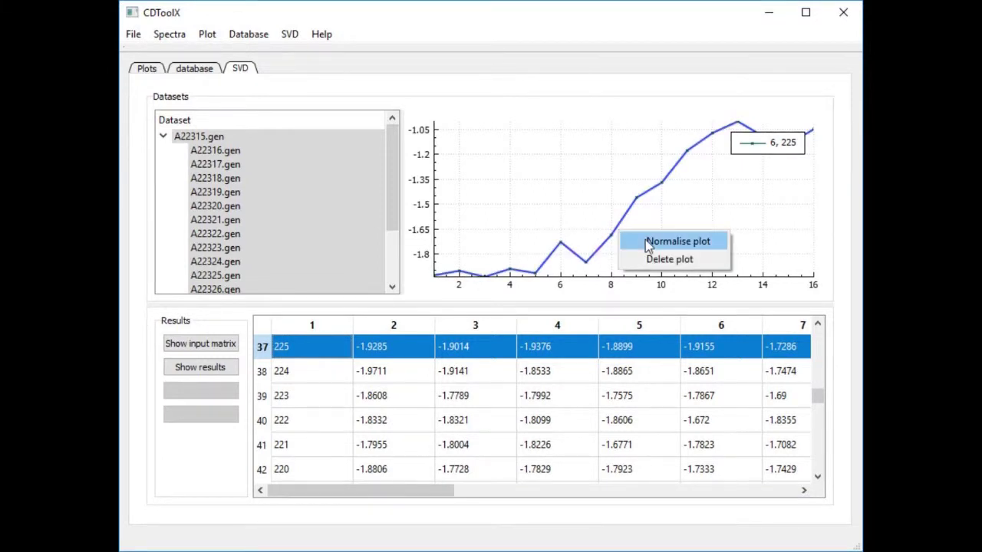
left_click(645, 242)
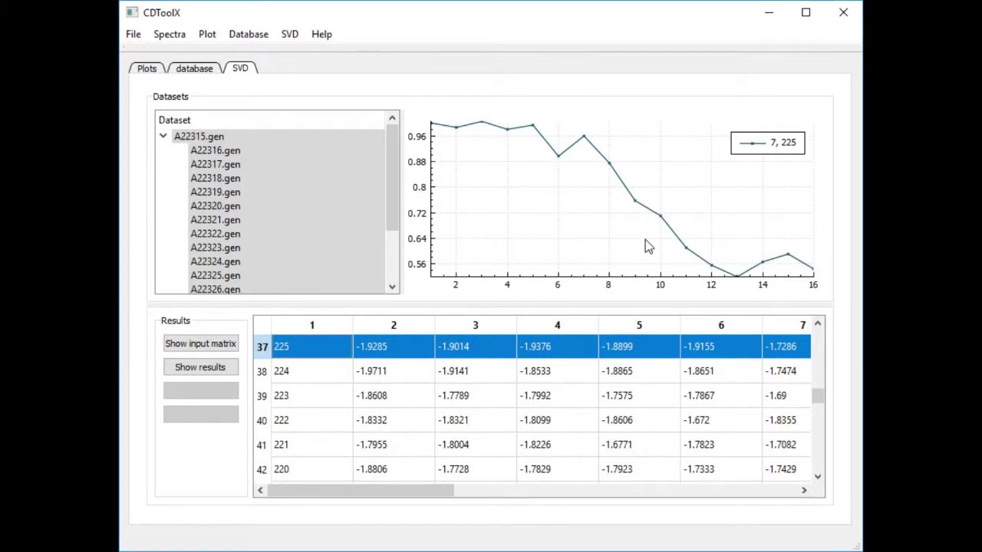
Step: Select all sixteen spectra and add their HT curves to the plot
left_click(147, 69)
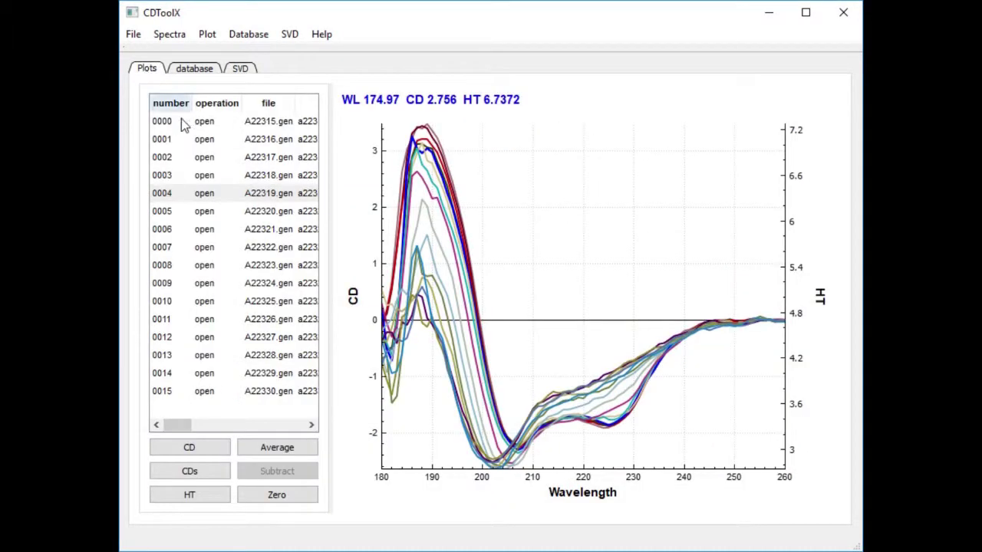
left_click_drag(188, 125, 204, 481)
left_click(209, 499)
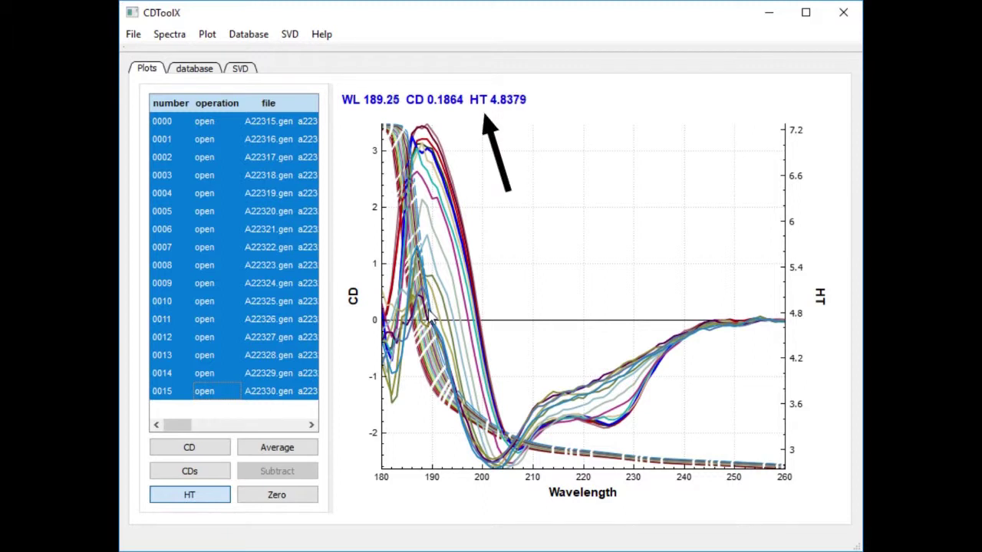
Step: Set the A22315.gen analysis wavelength range to 260–190 nm
left_click(238, 69)
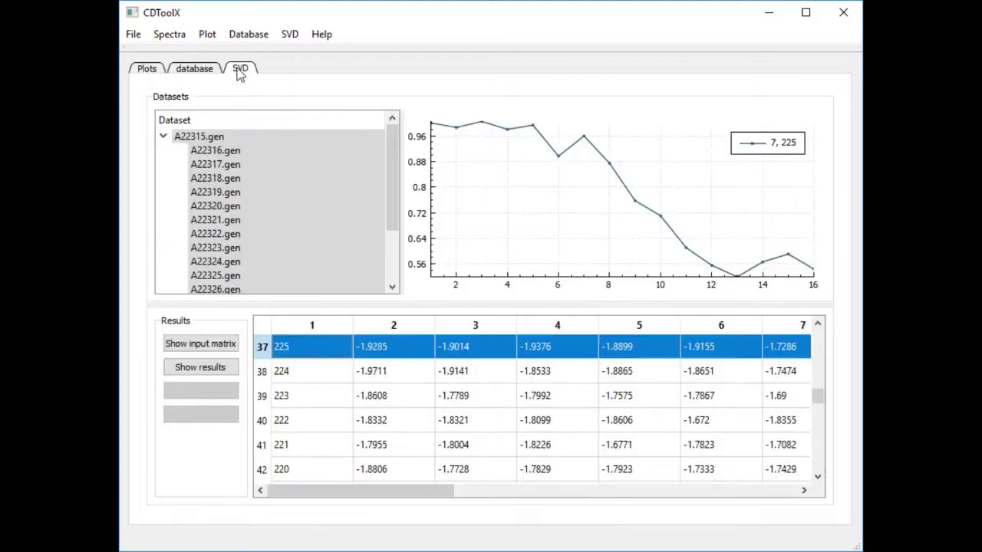
right_click(216, 142)
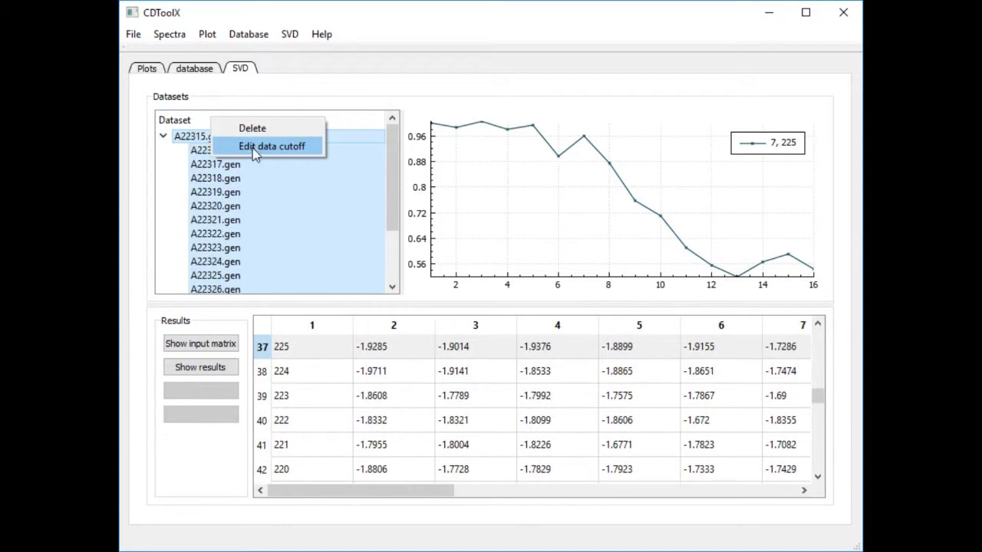
left_click(260, 146)
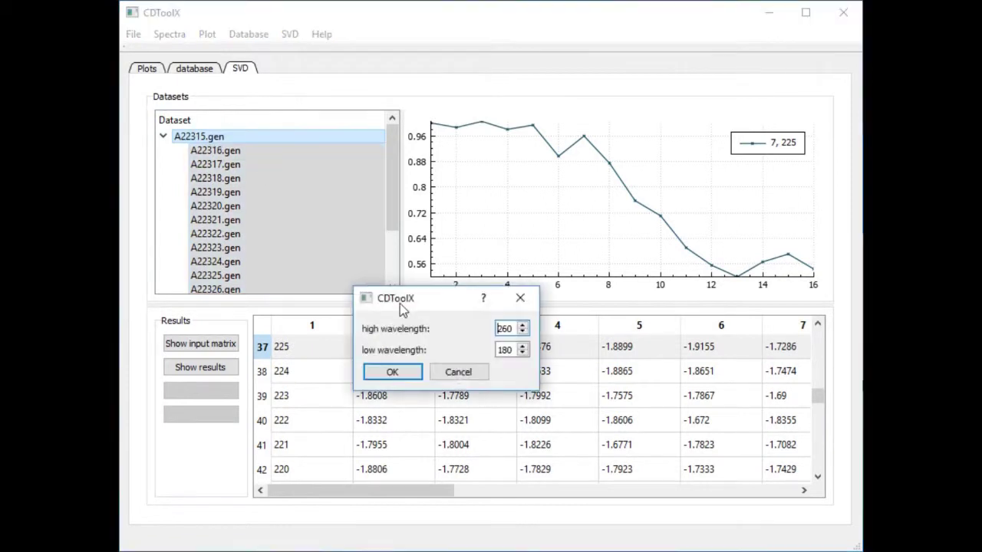
double_click(514, 352)
type("190")
left_click(393, 372)
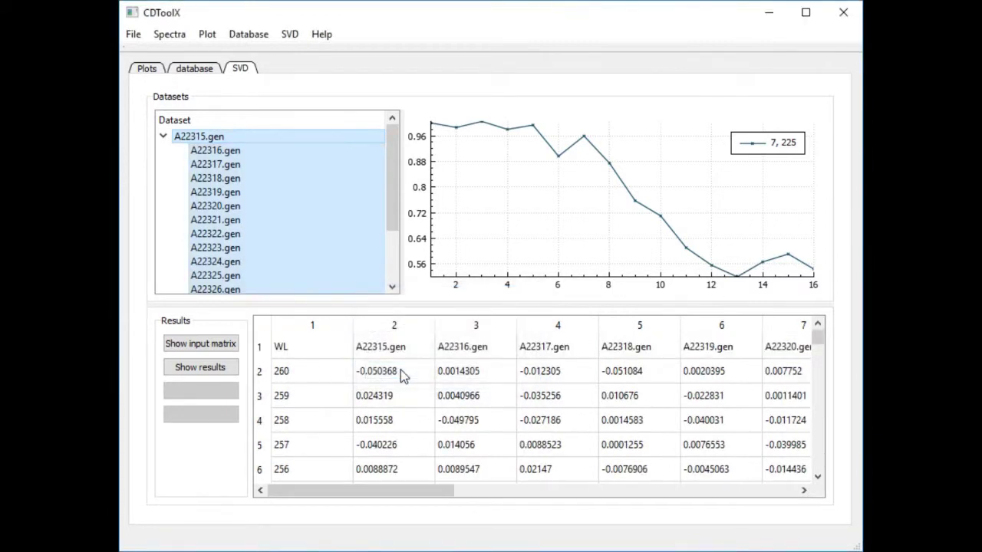
Step: Show the five basis curves, hide Basis 1, 2 and 4, restore all, then close
left_click(202, 368)
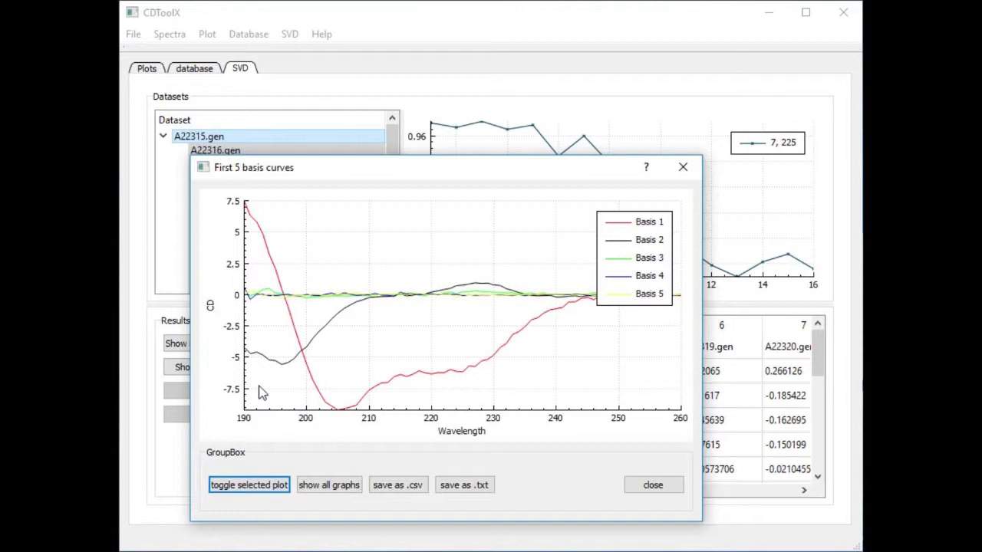
left_click(342, 408)
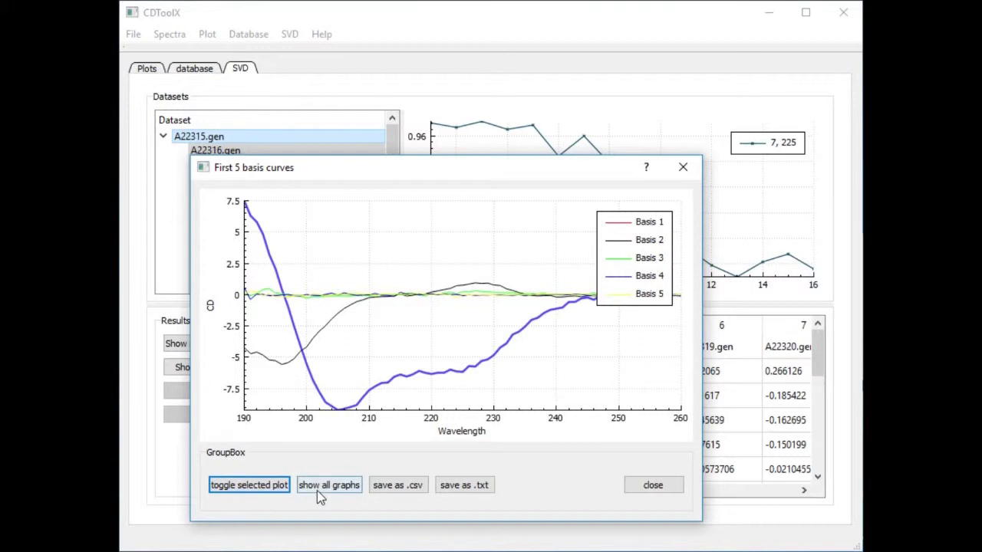
left_click(259, 491)
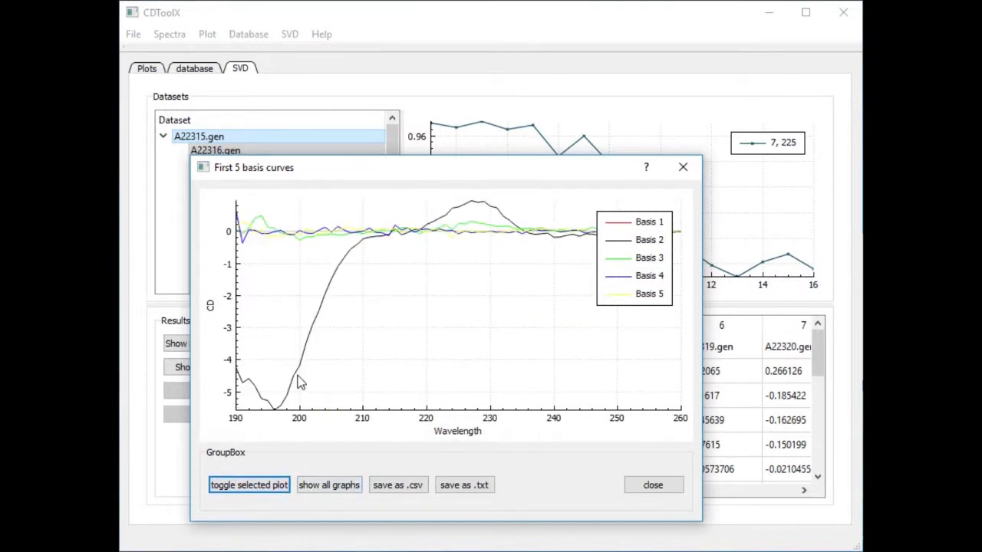
left_click(299, 397)
left_click(238, 490)
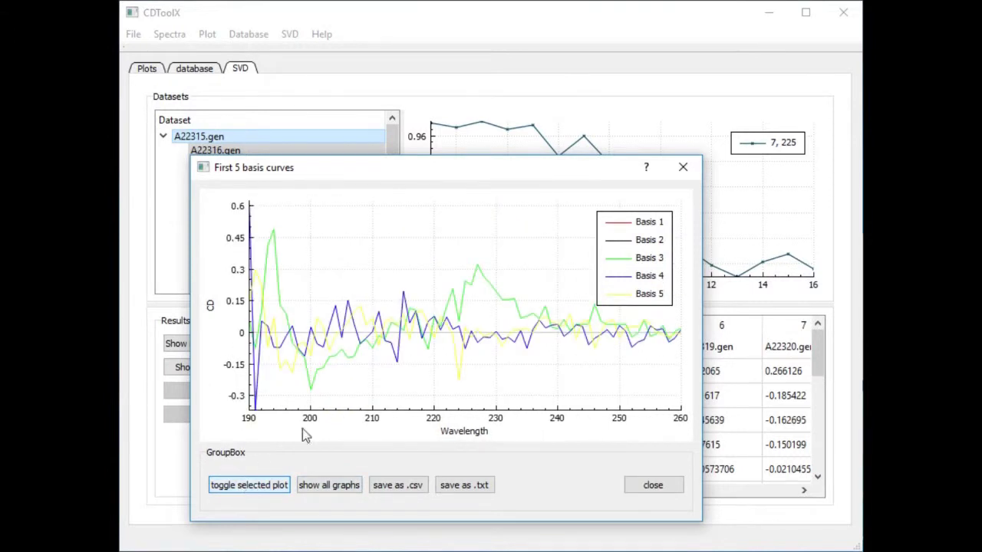
left_click(350, 489)
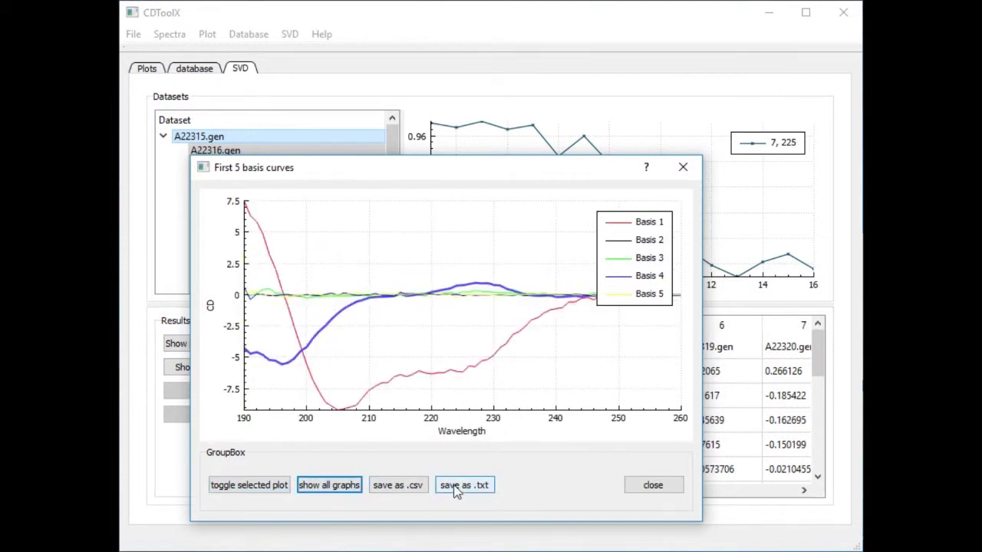
left_click(645, 487)
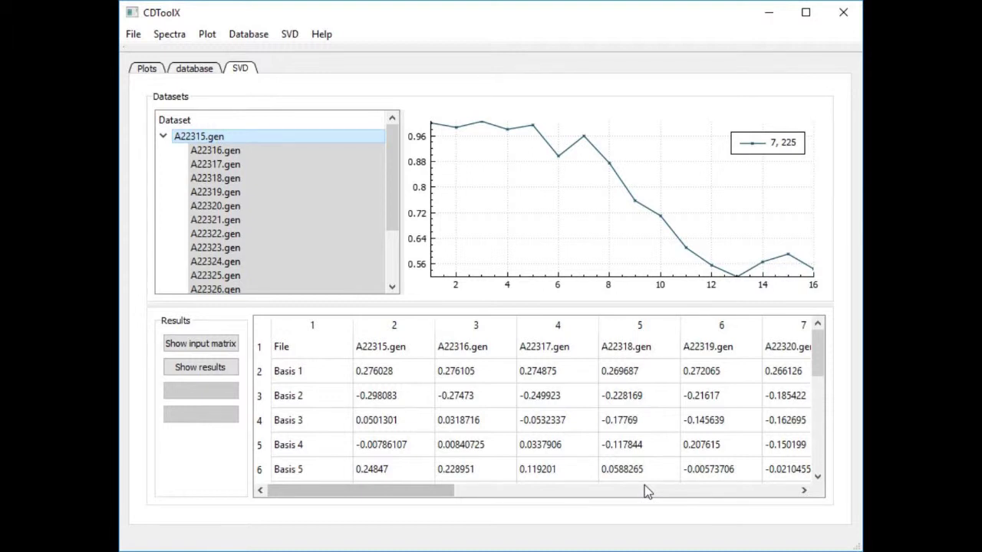
Step: Plot the Basis 1 results row as a curve and normalise it
left_click(264, 374)
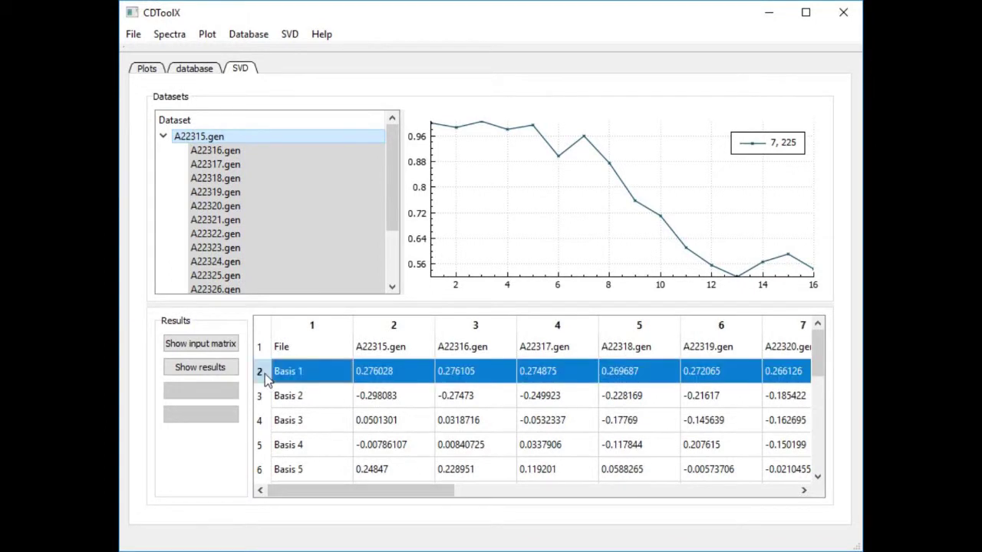
right_click(295, 358)
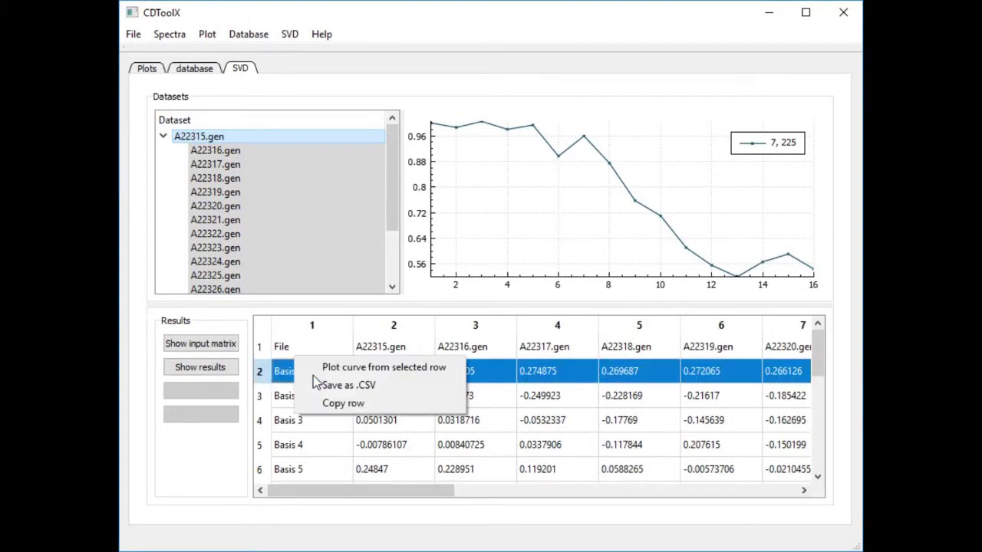
left_click(349, 371)
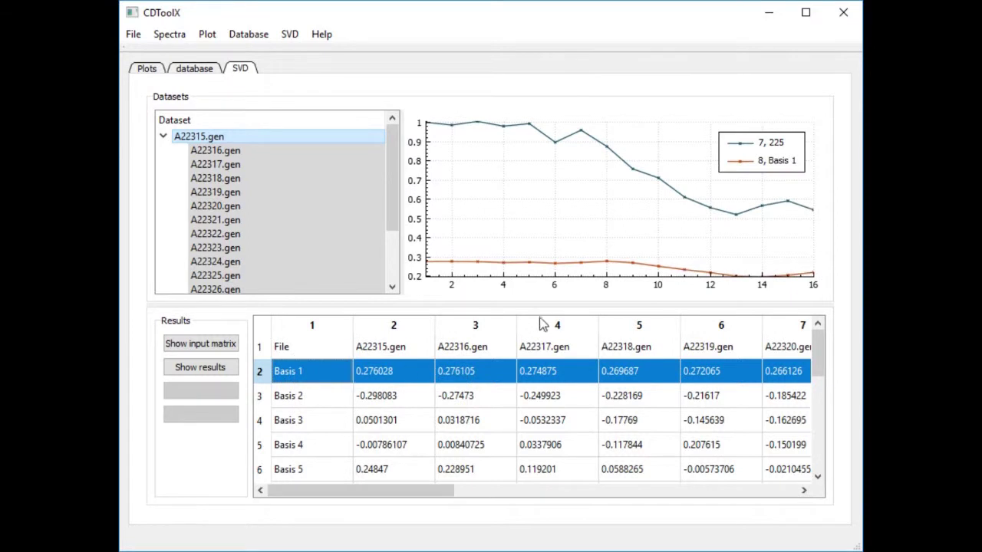
left_click(540, 265)
right_click(540, 266)
left_click(561, 272)
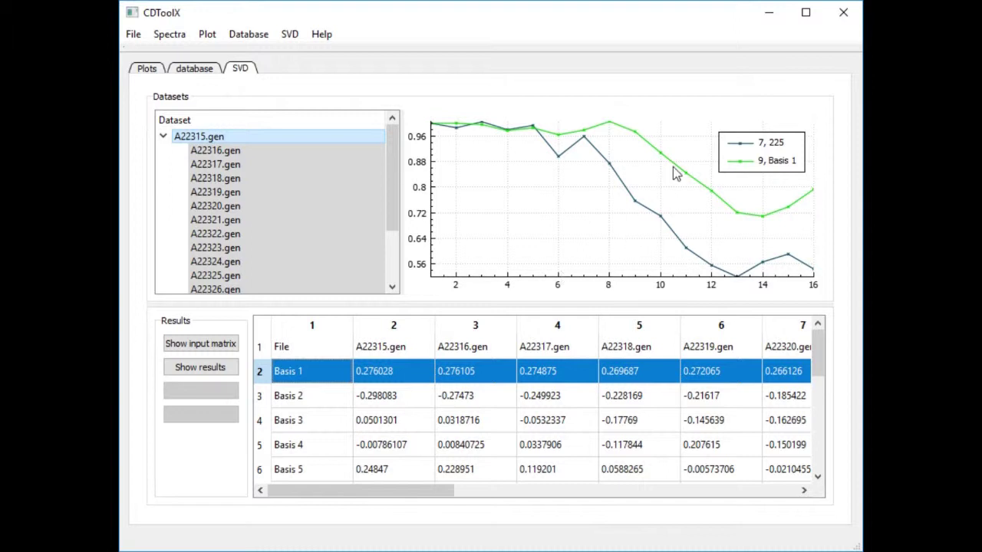
Step: Delete the 225 nm curve and the normalised Basis 1 curve from the chart
left_click(653, 213)
right_click(652, 213)
left_click(685, 241)
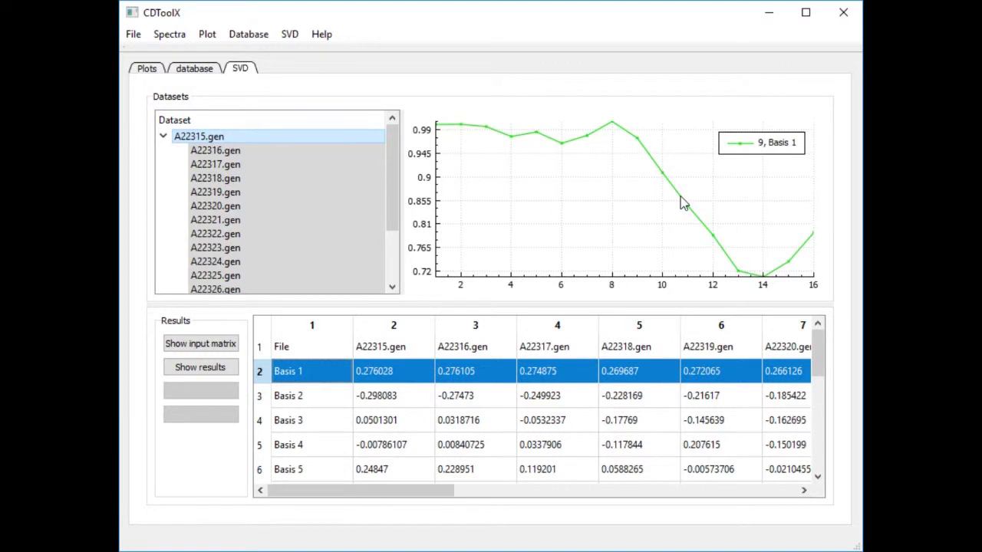
left_click(683, 202)
right_click(684, 200)
left_click(699, 227)
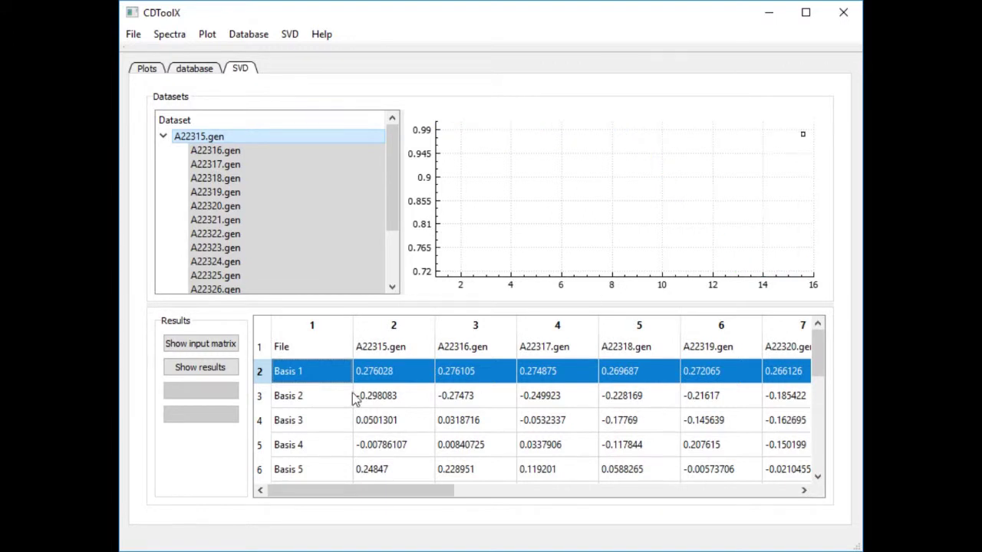
Step: Plot the Basis 1 row unnormalised and the Basis 2 row as curves
right_click(324, 373)
left_click(362, 359)
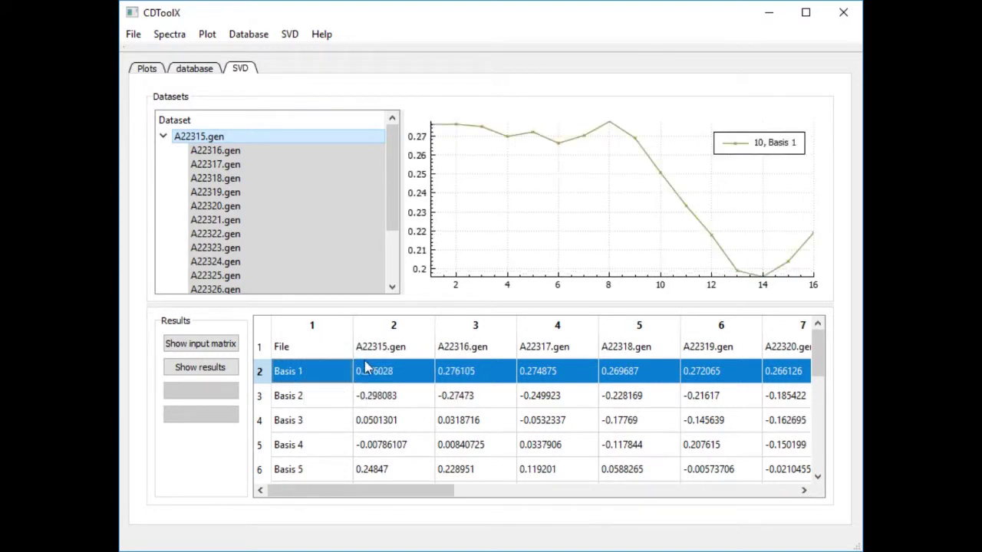
left_click(303, 399)
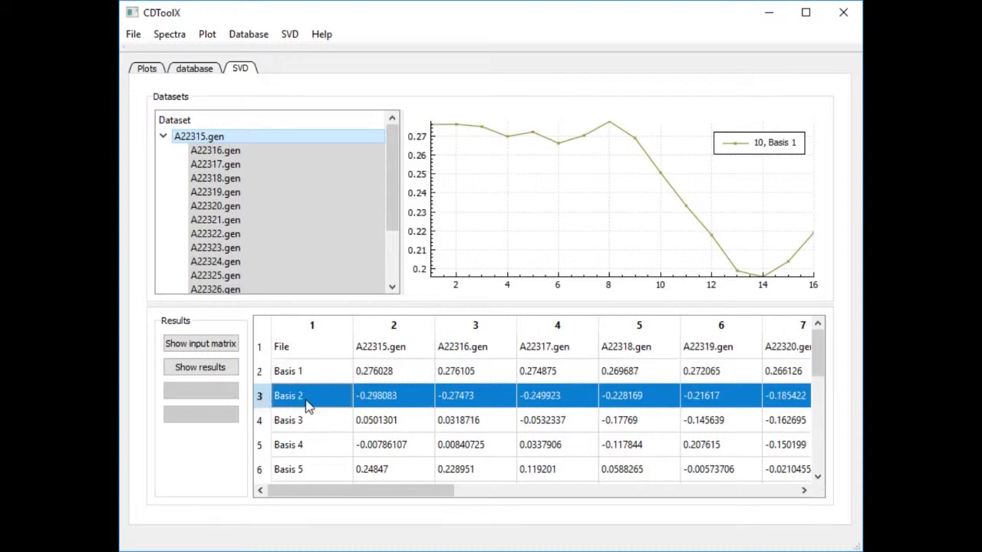
right_click(309, 403)
left_click(342, 396)
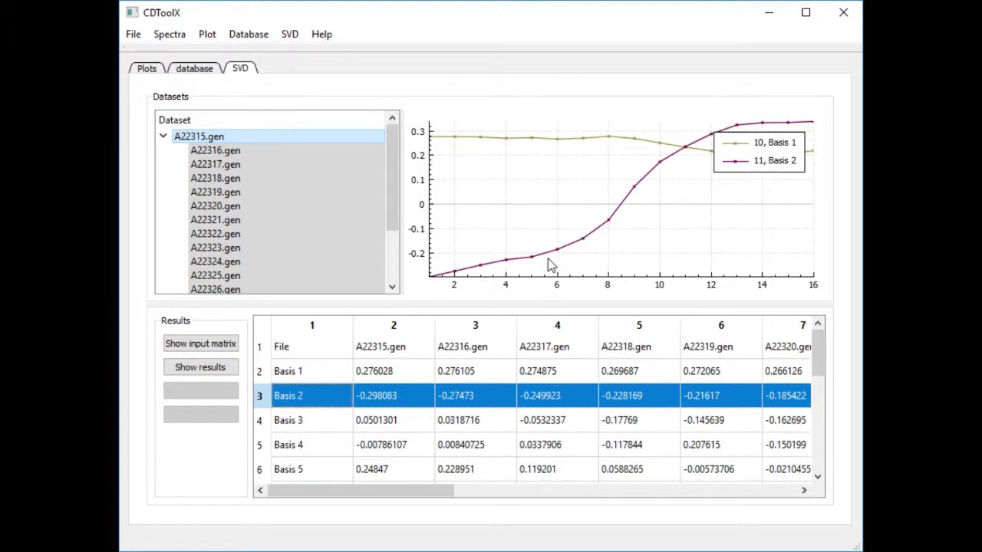
right_click(206, 131)
Step: Delete the A22315.gen dataset, leaving the results empty, and remove the Basis 2 curve
left_click(245, 127)
left_click(222, 343)
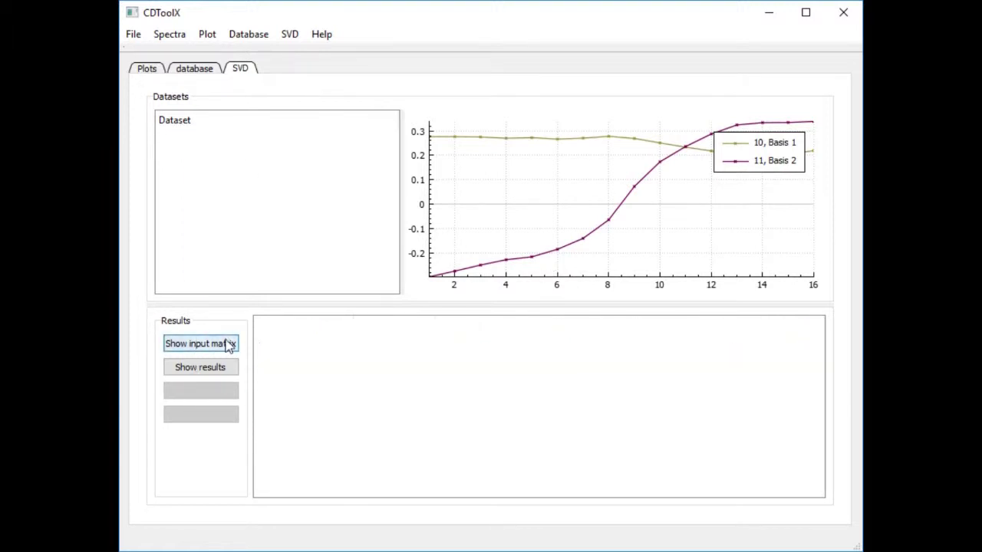
right_click(474, 268)
left_click(474, 268)
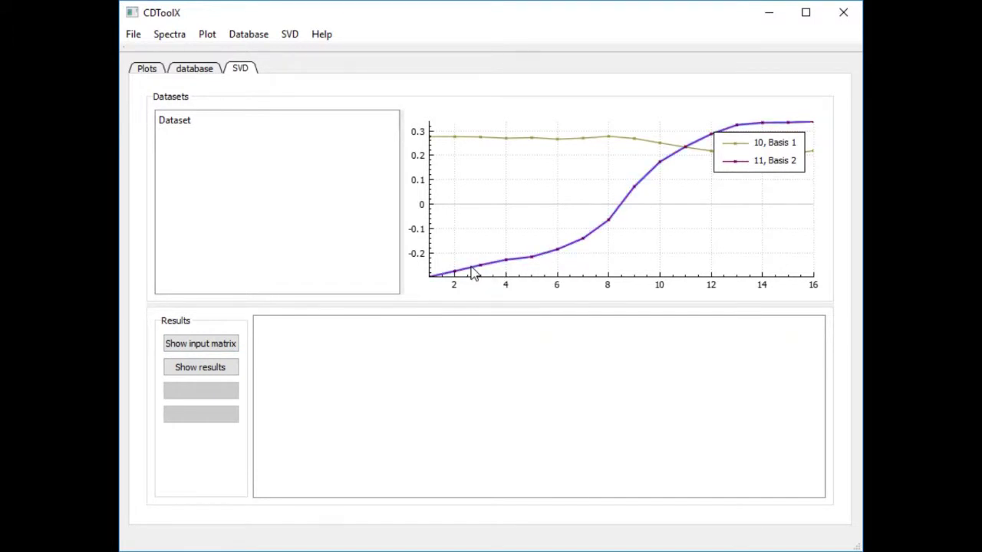
right_click(474, 268)
left_click(508, 298)
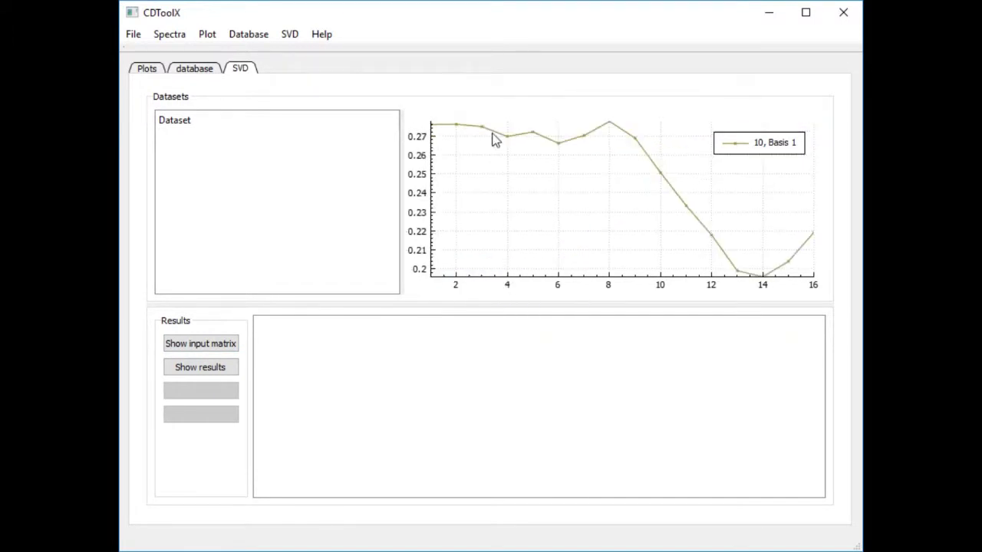
right_click(495, 140)
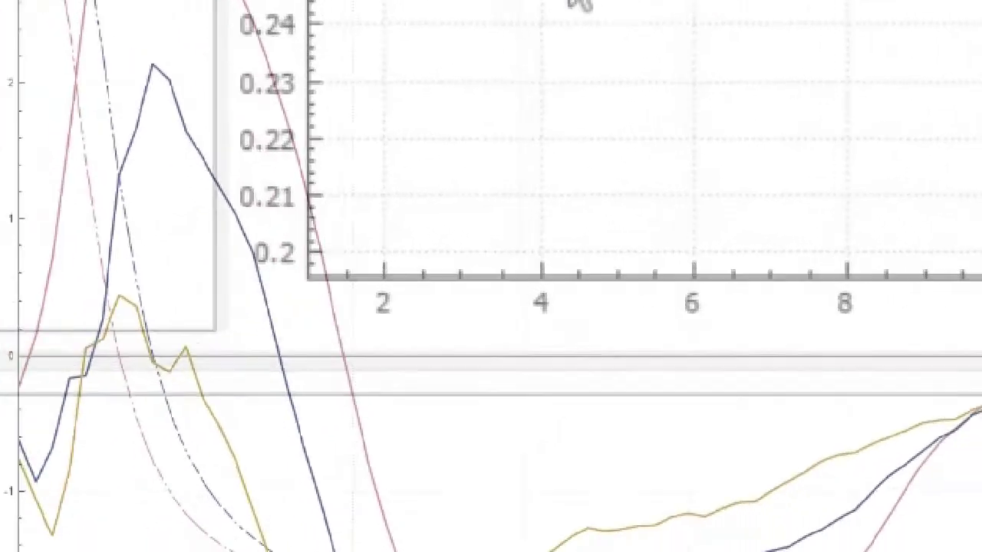